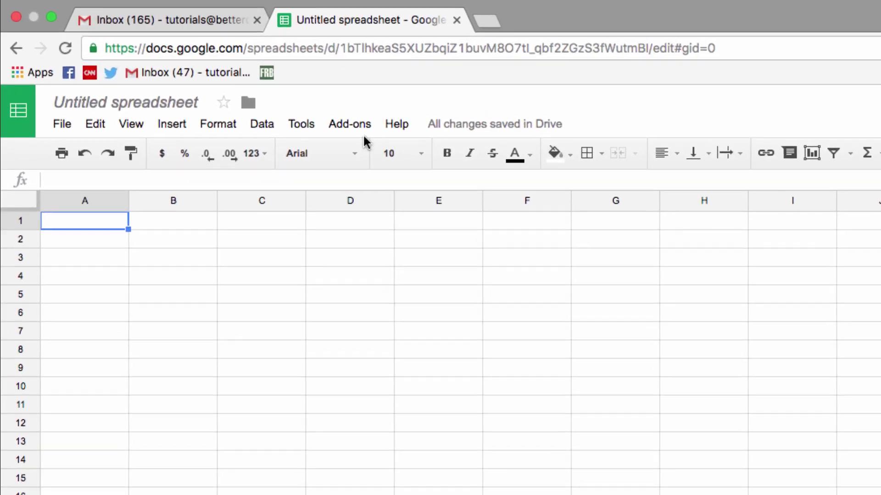
Step: Find 'Cloudcom SMS' in the add-on store, install it free and allow its permissions
click(190, 64)
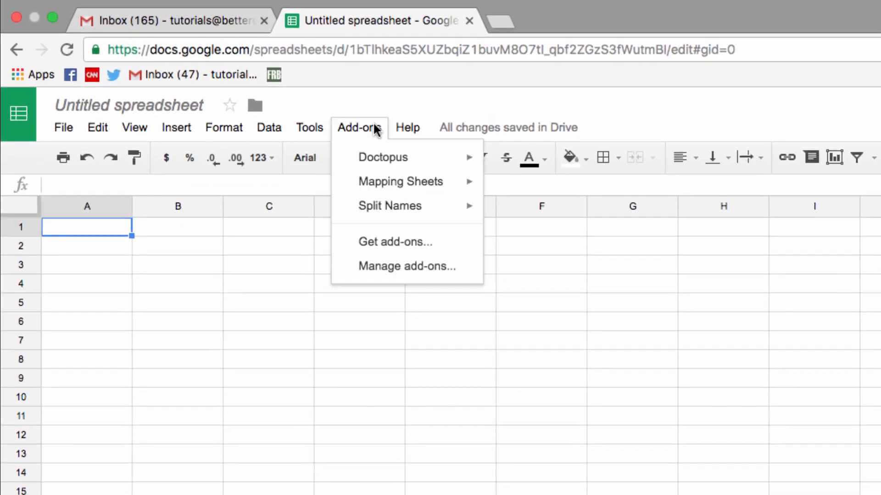
click(446, 249)
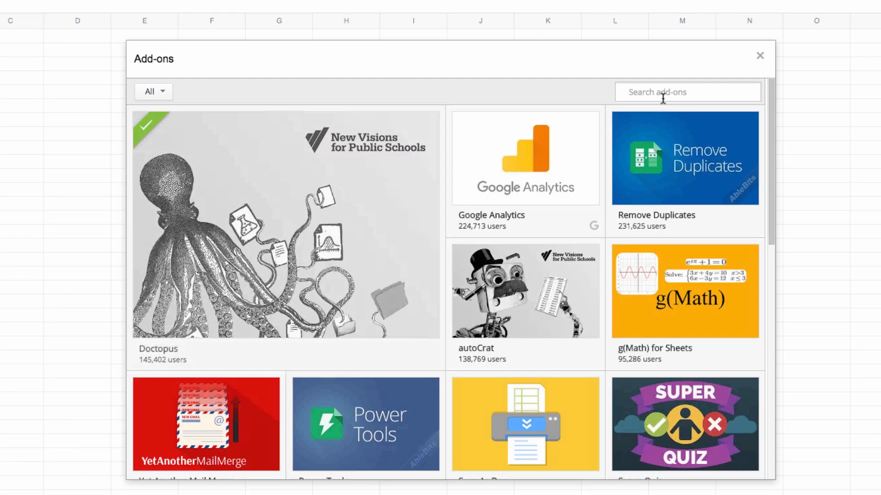
click(661, 88)
text(Cloudcom SM)
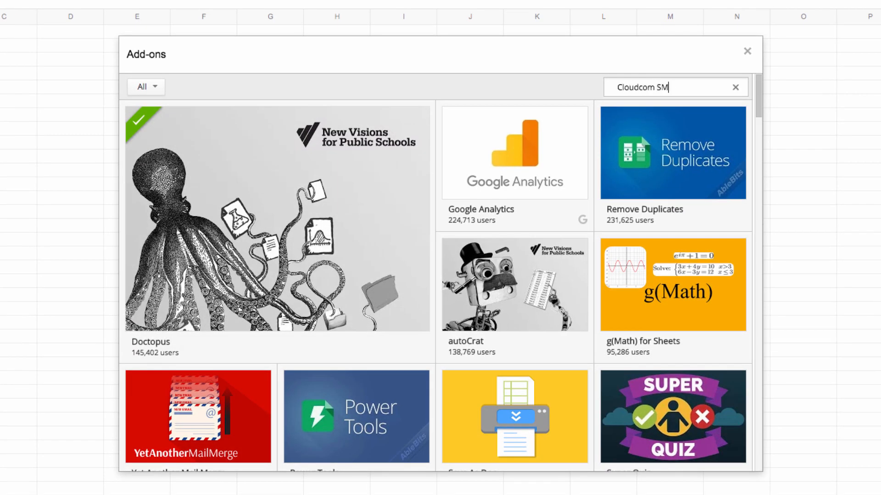
text(S)
key(Return)
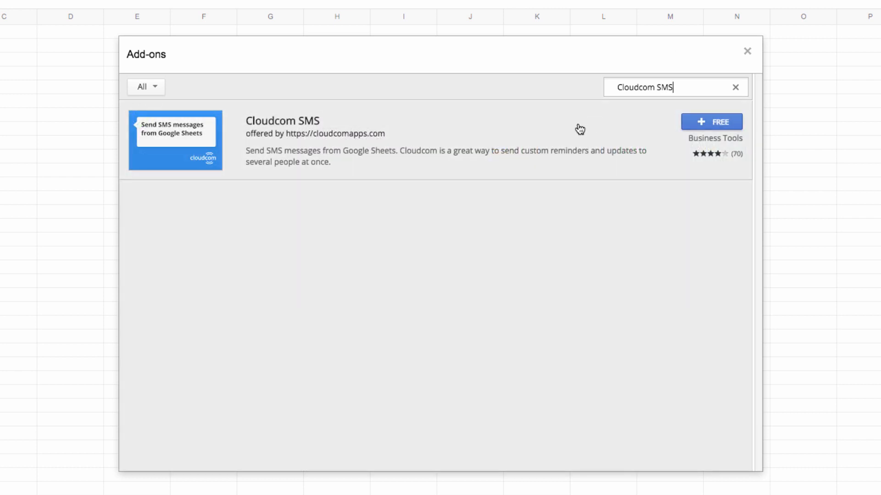
click(628, 130)
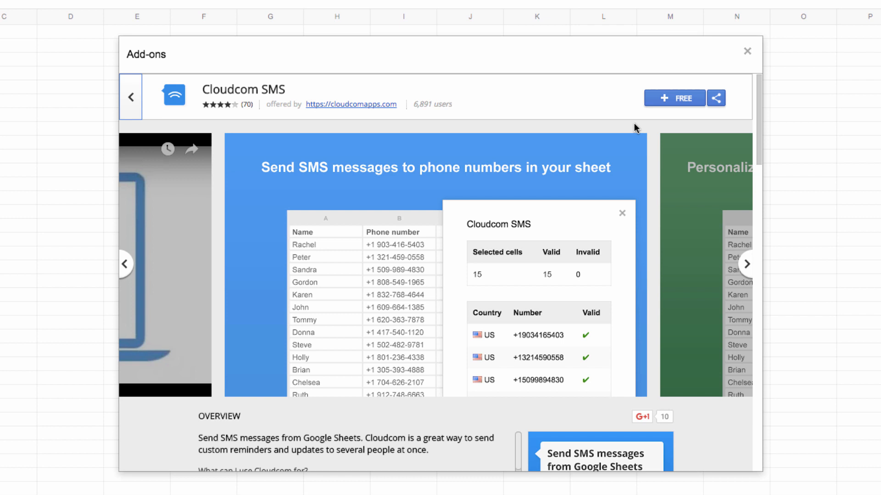
scroll(486, 318, down, 3)
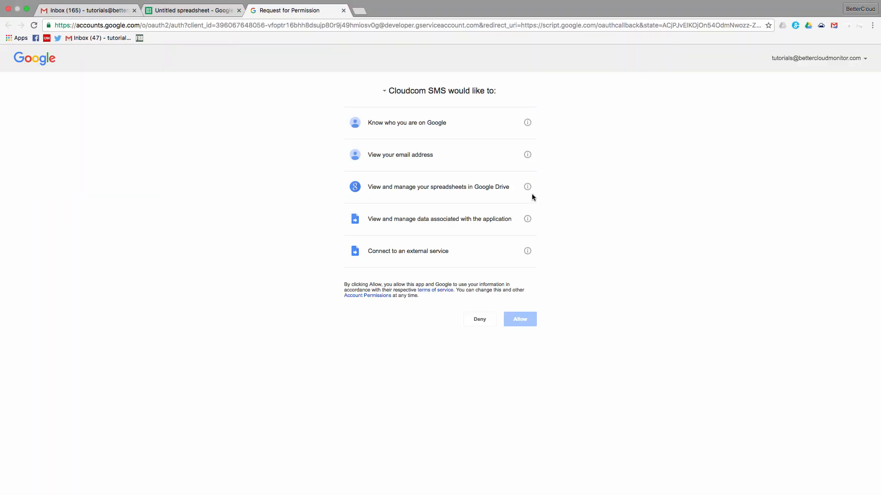
click(525, 324)
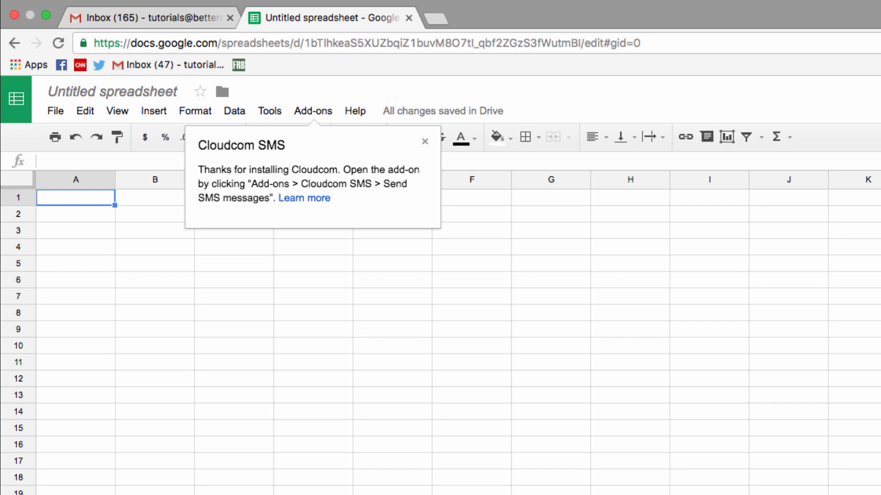
click(425, 141)
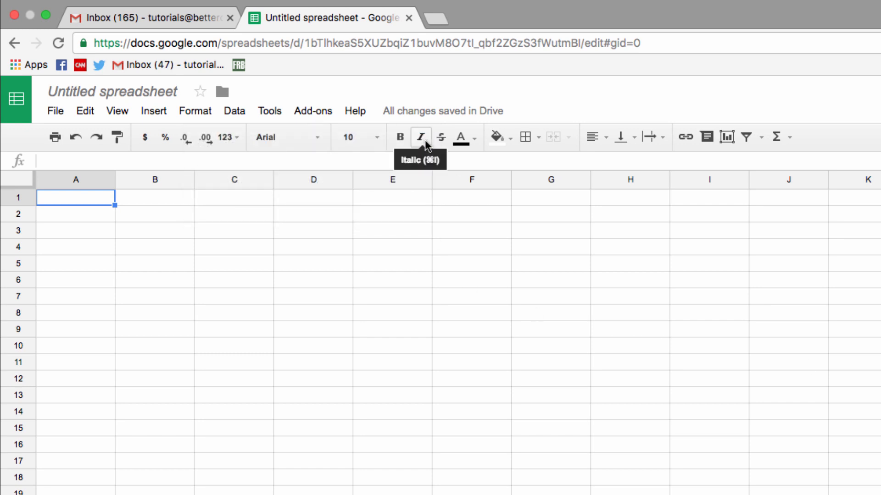
click(173, 203)
text(555-)
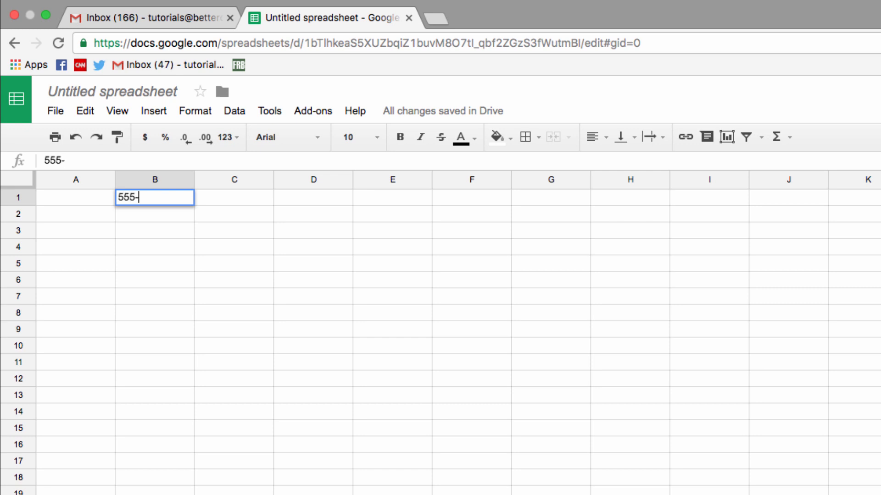
text(555-5555)
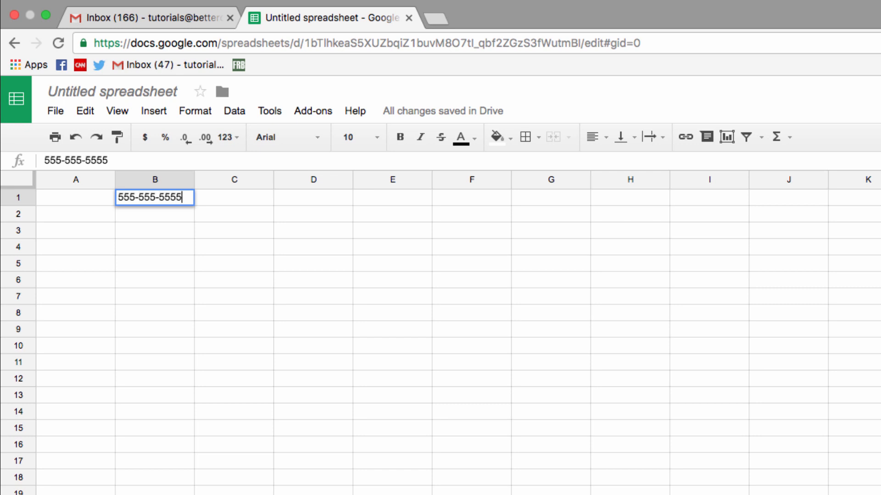
click(294, 117)
Step: Launch Cloudcom SMS's Send SMS messages panel from the Add-ons menu
click(302, 115)
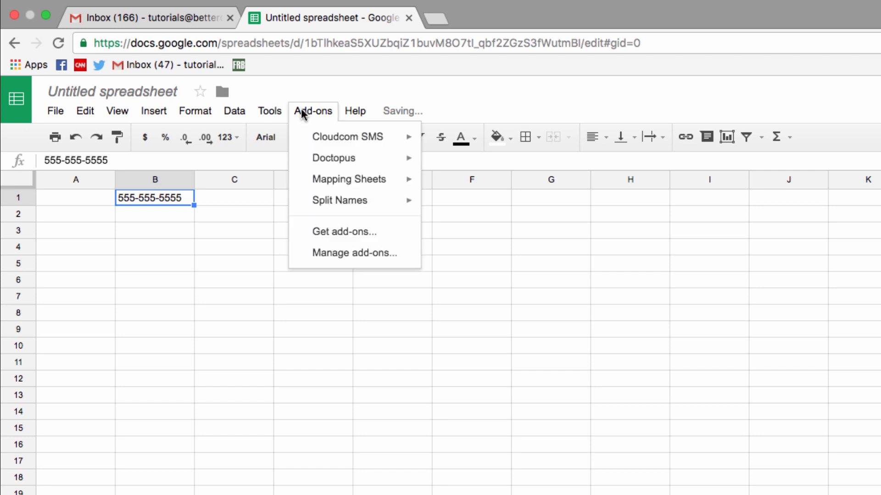
mouse_move(348, 137)
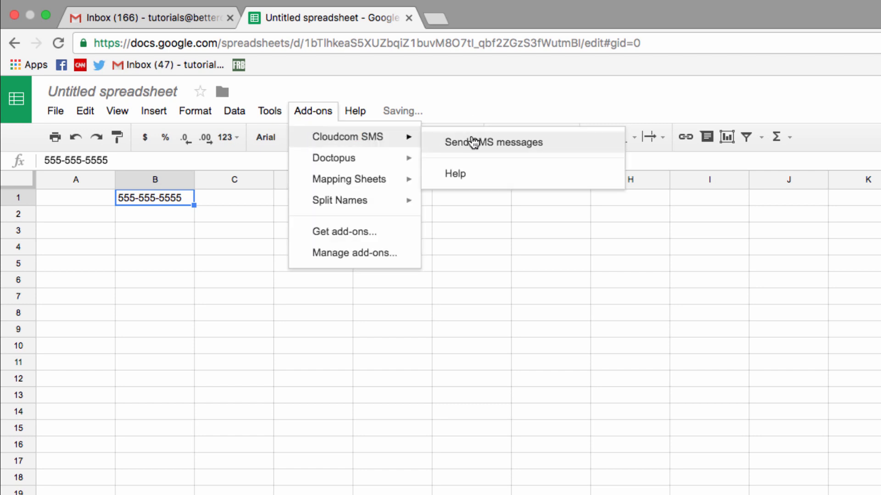
click(478, 151)
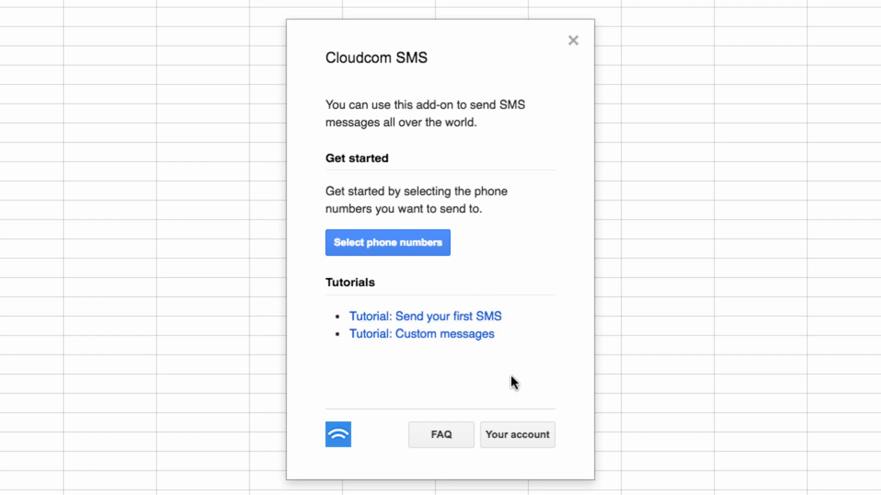
Step: Sign in to the Cloudcom account with Google and allow profile access
click(513, 435)
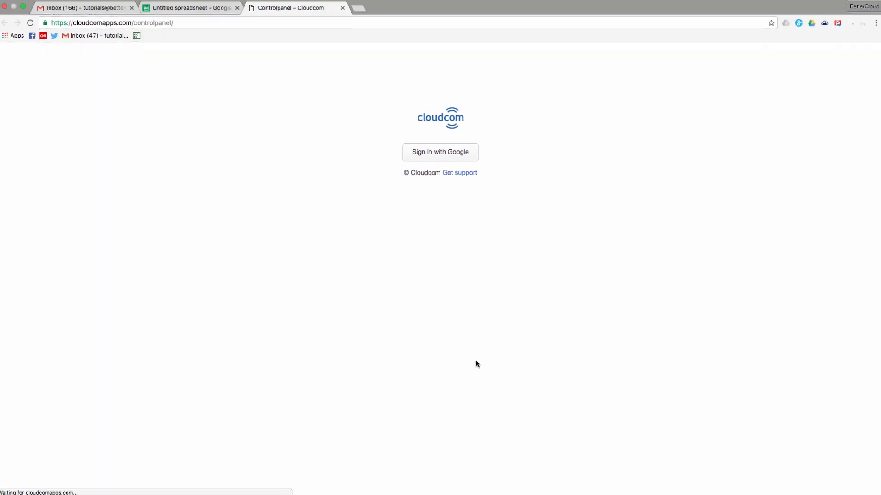
click(439, 160)
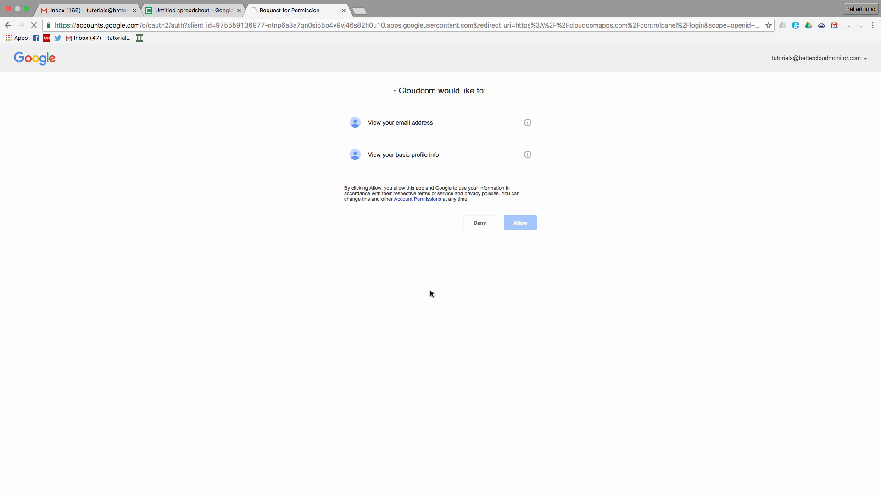
click(528, 226)
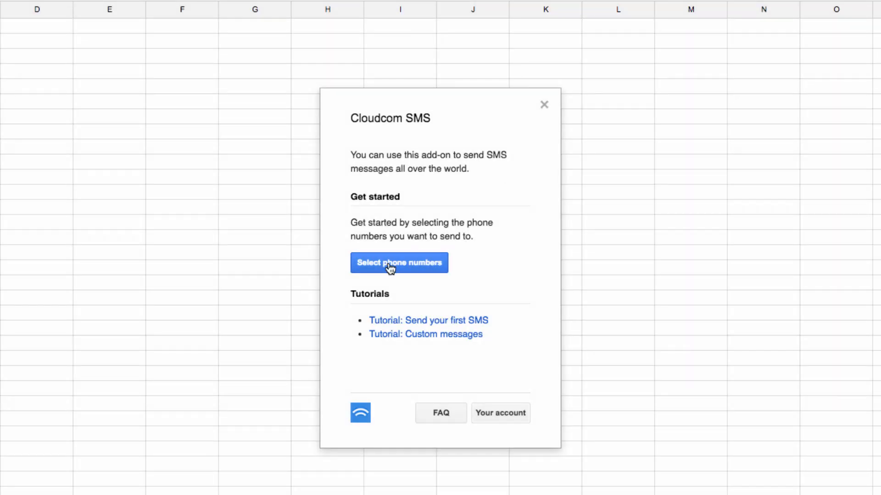
Step: Select cell B1 as the recipient phone number range
click(389, 267)
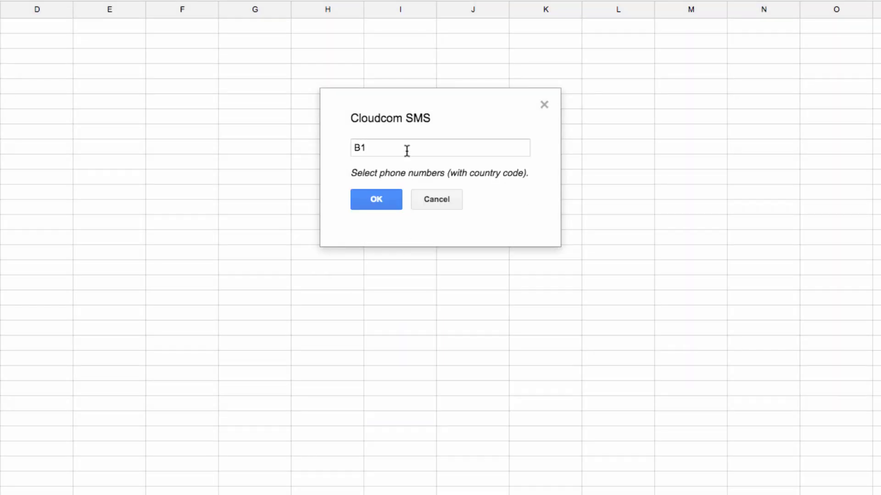
click(440, 202)
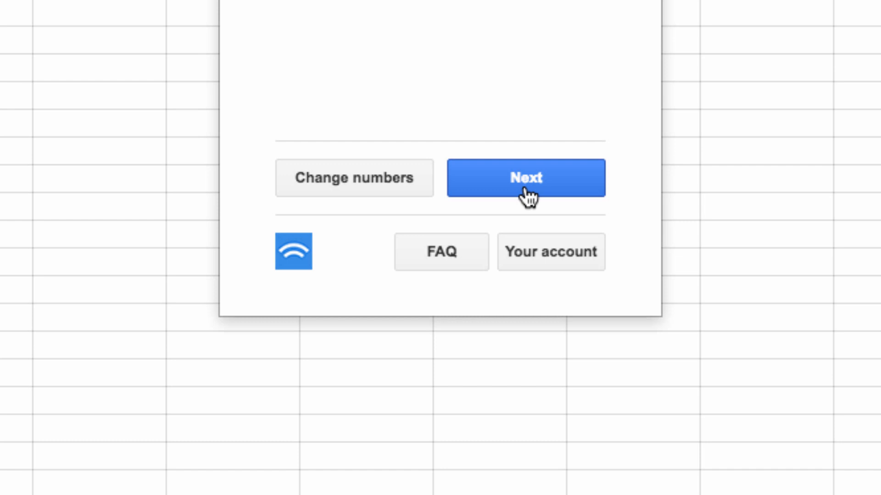
Step: Write the test message and move to the preview
click(524, 190)
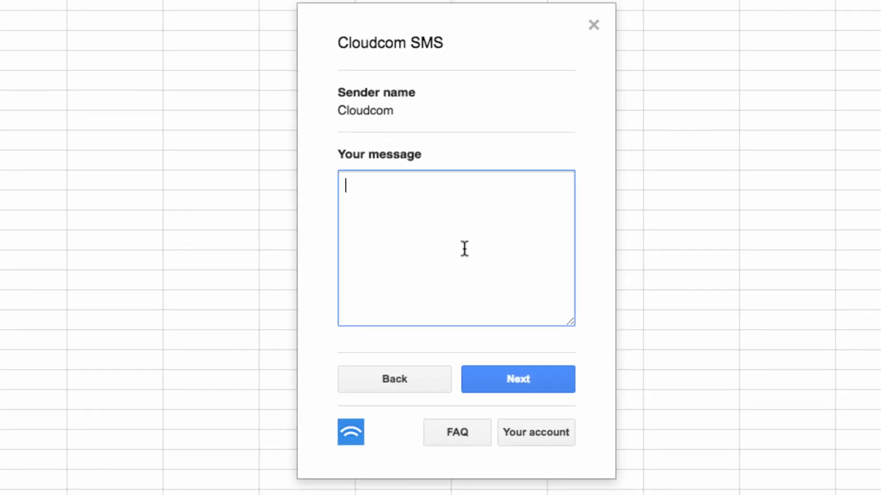
text(This is a test message to show you how the Cloudcom SMS app works!)
click(526, 390)
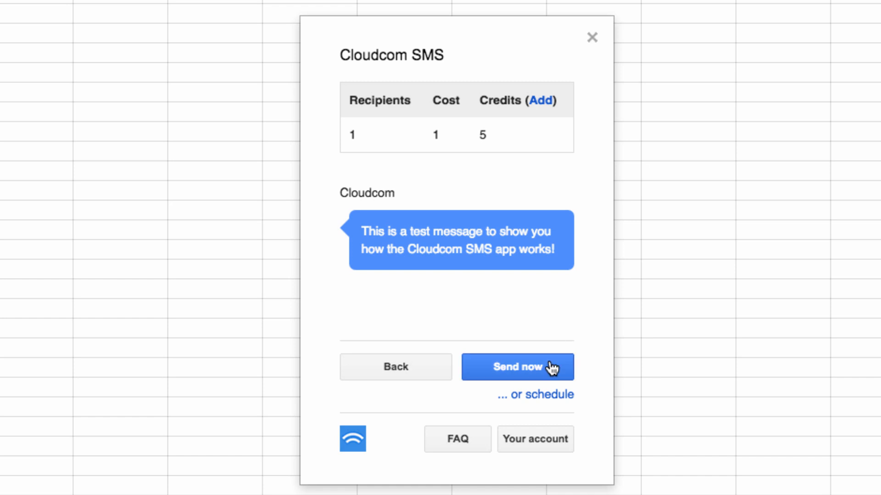
Step: Peek at the scheduling options without changes, then send the message now
click(549, 396)
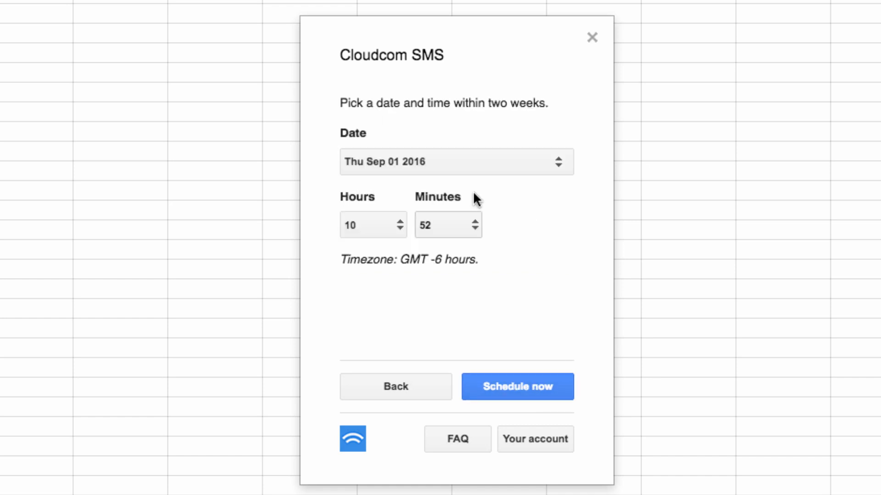
click(517, 164)
click(563, 100)
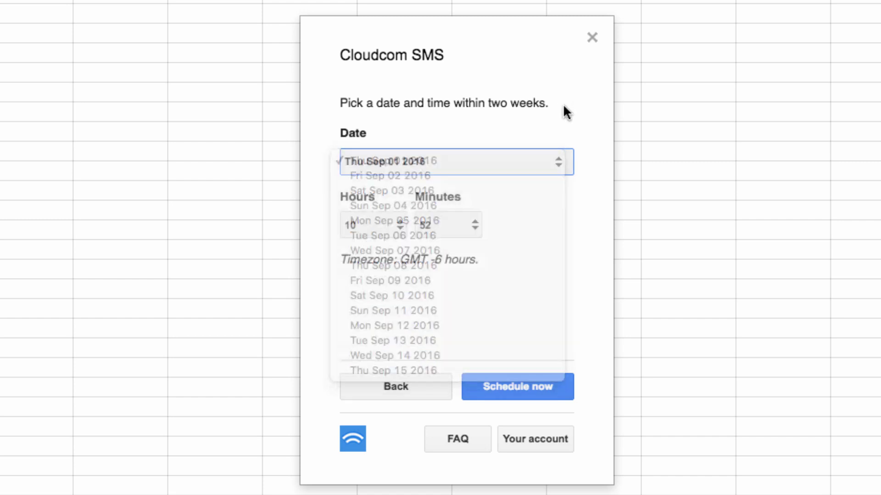
click(408, 389)
click(554, 365)
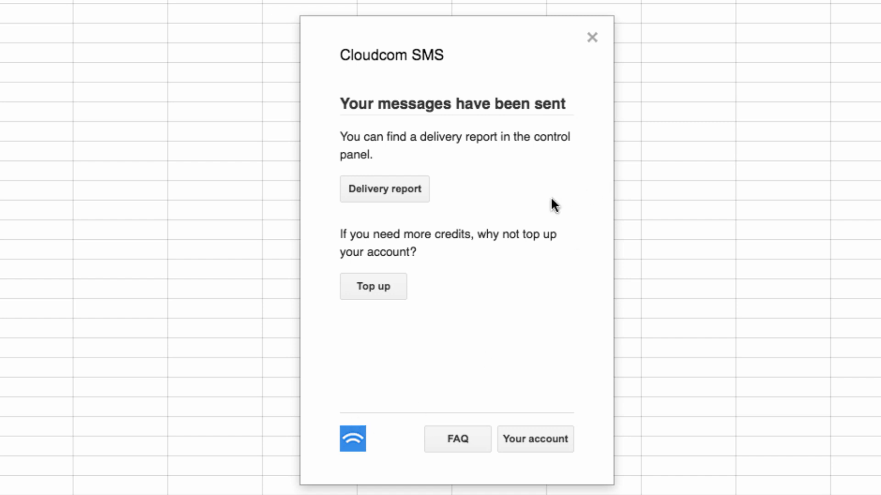
Step: View the delivery report for the sent batch
click(399, 190)
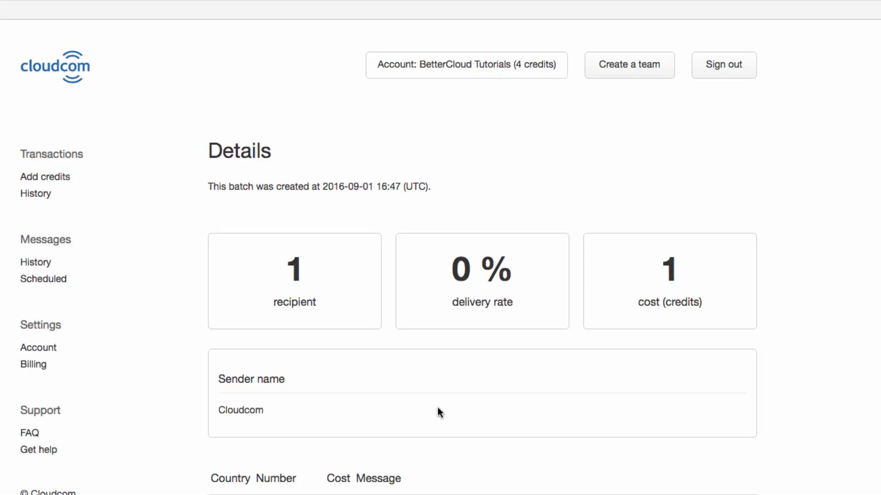